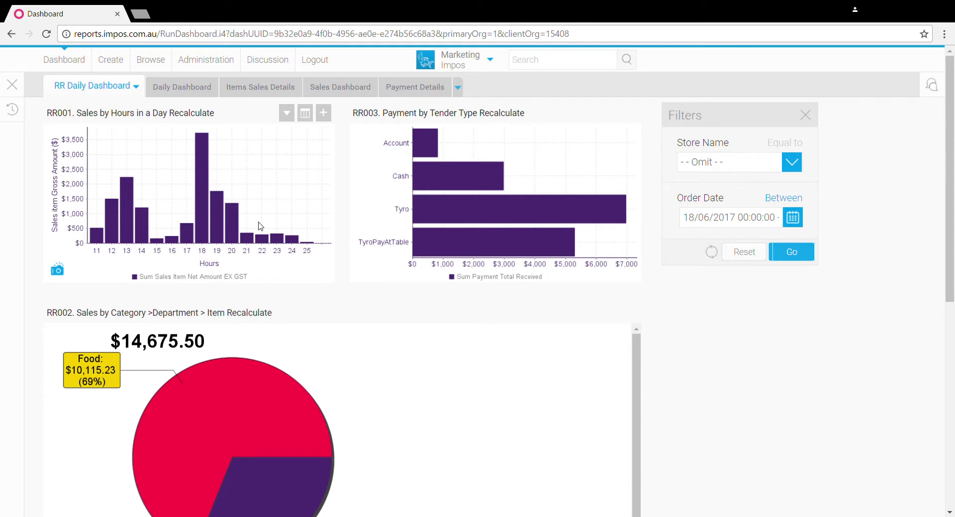
Step: Create an empty Standard dashboard tab titled 'New Tab' from the Create menu
click(111, 60)
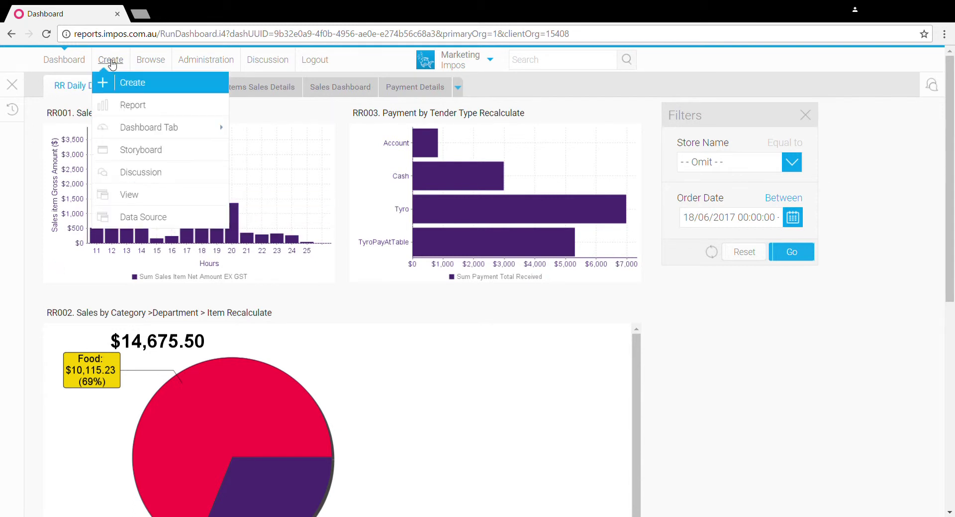
mouse_move(141, 124)
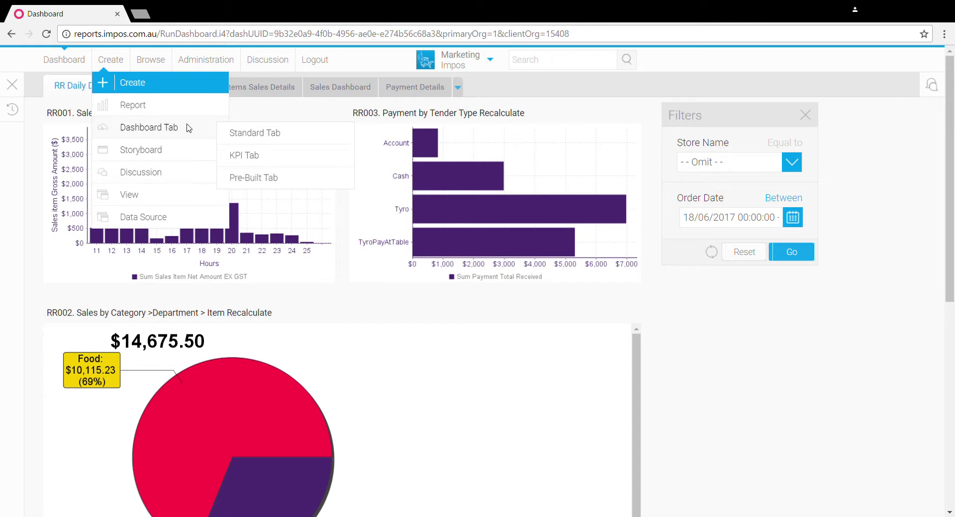
click(241, 136)
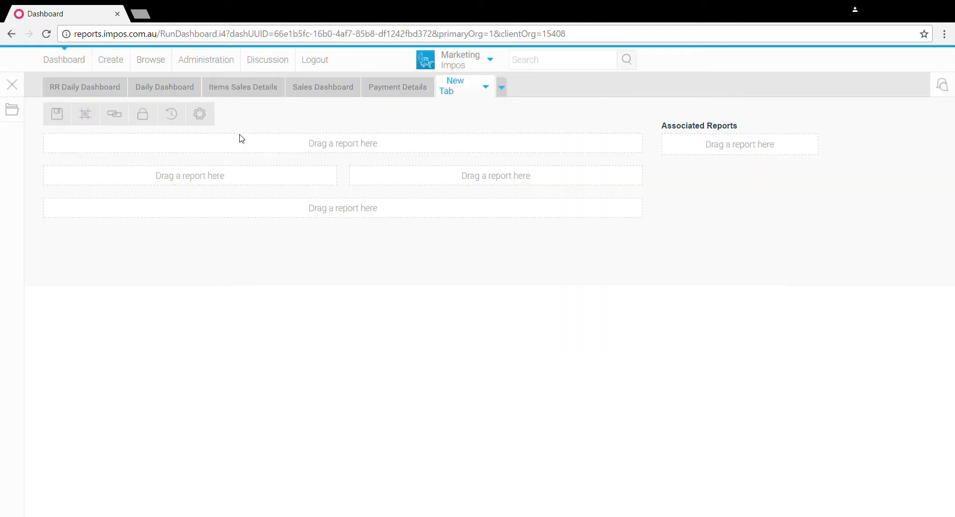
Step: Search reports for 'mr001' and place MR001 - Table Sales in the top slot
click(15, 111)
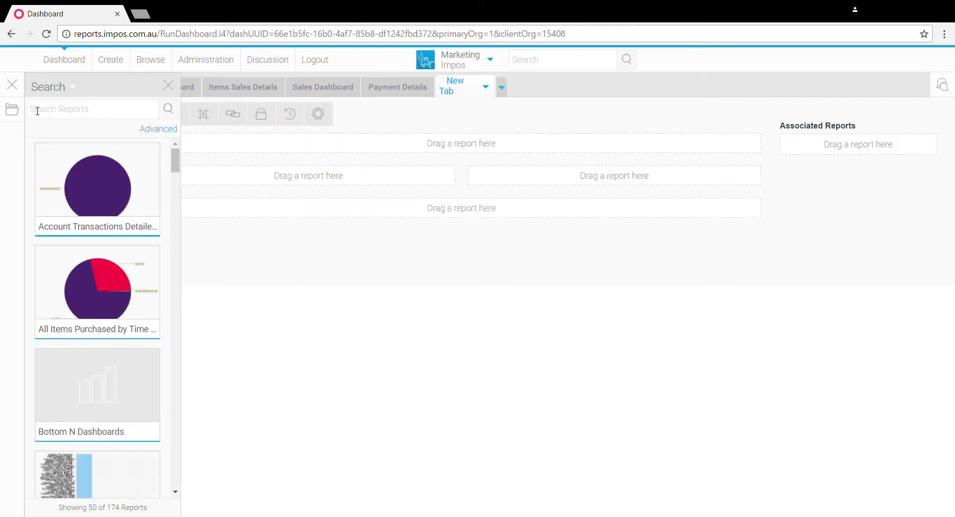
click(38, 111)
text(mr001)
key(Return)
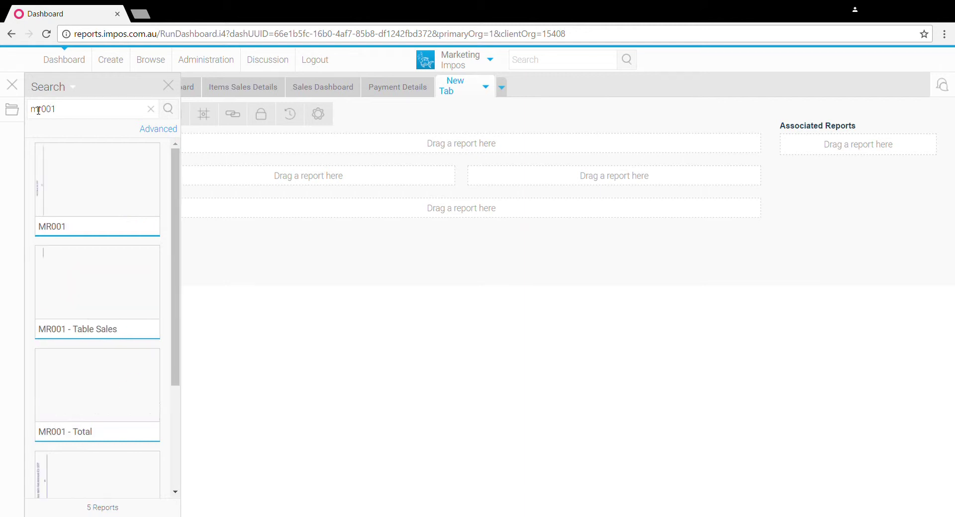
drag(44, 314, 460, 144)
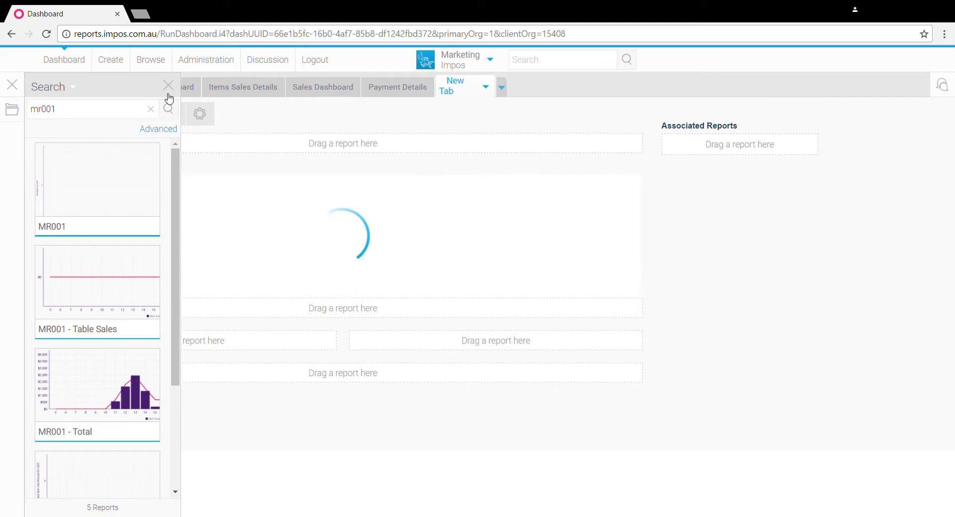
Step: Search 'total sales by employee' and add that report to the lower left slot
drag(34, 110, 11, 113)
text(total sales by employee)
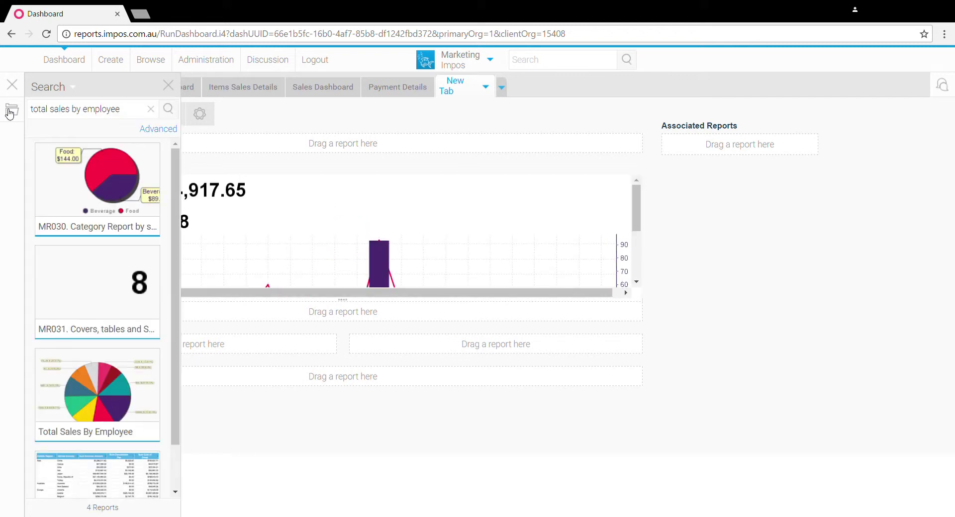
scroll(92, 332, down, 1)
drag(68, 347, 234, 347)
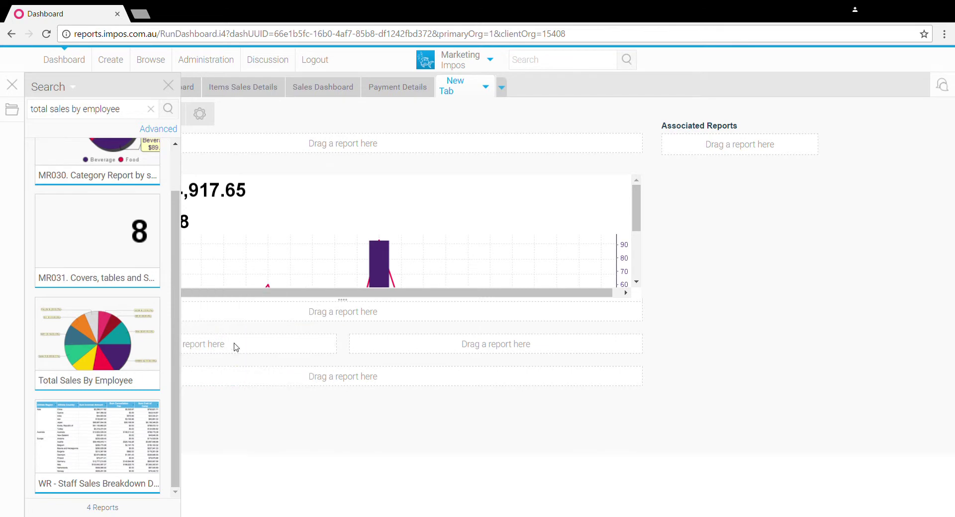
Step: Search 'spend per head by employee' and drop it into the lower right slot
triple_click(100, 108)
text(spend)
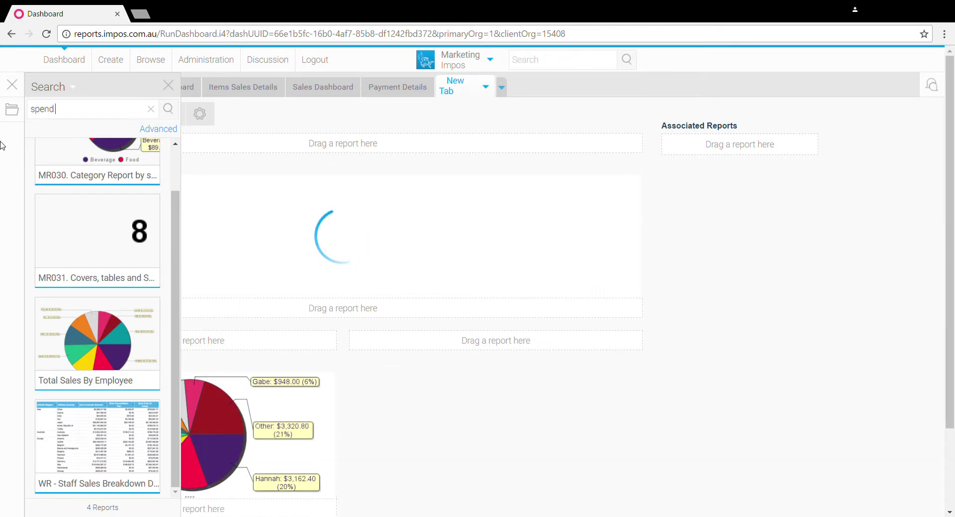
text( per head by employ)
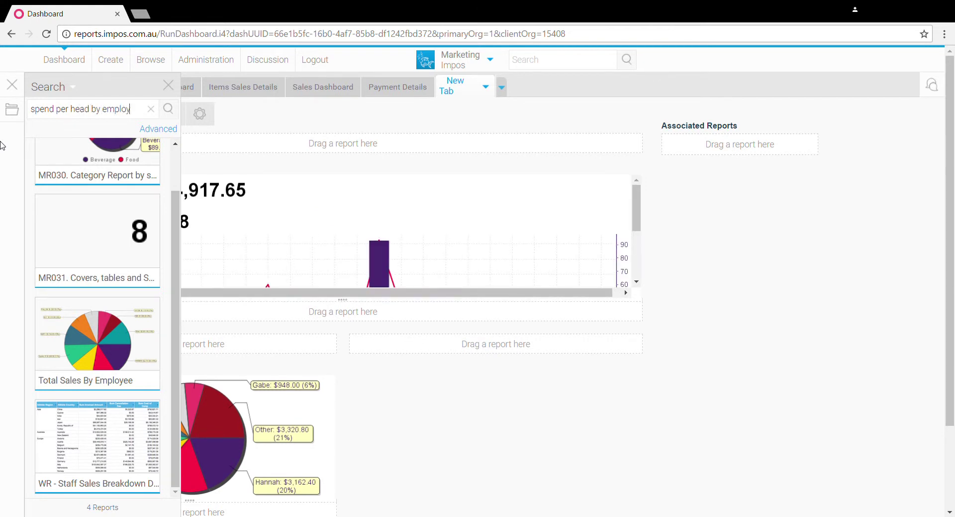
text(ee)
mouse_move(74, 296)
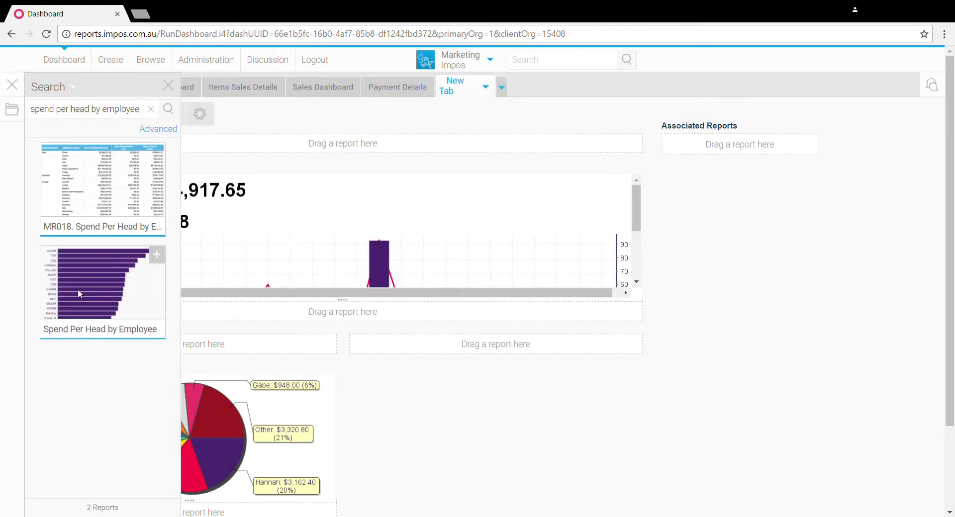
drag(78, 294, 476, 348)
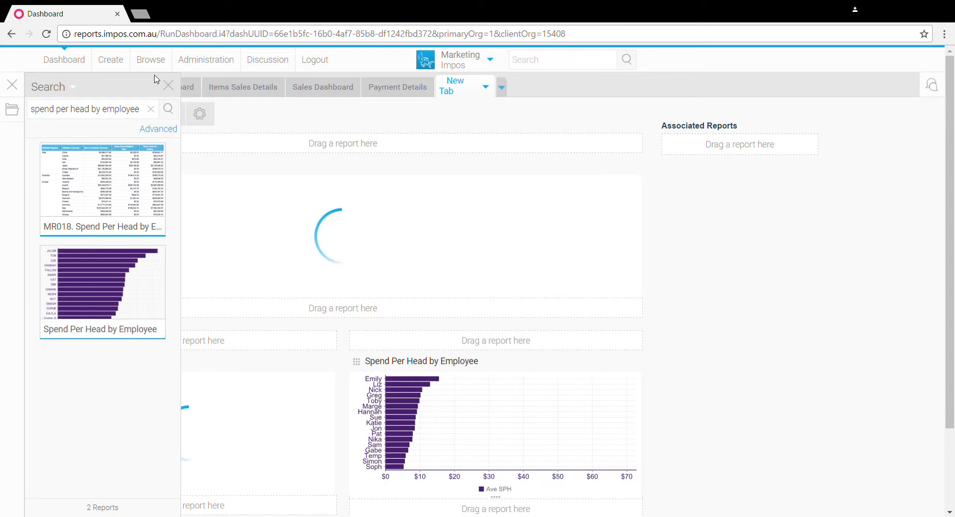
Step: Close the search panel and make the Table Sales, Spend Per Head and Total Sales By Employee panels taller
click(172, 88)
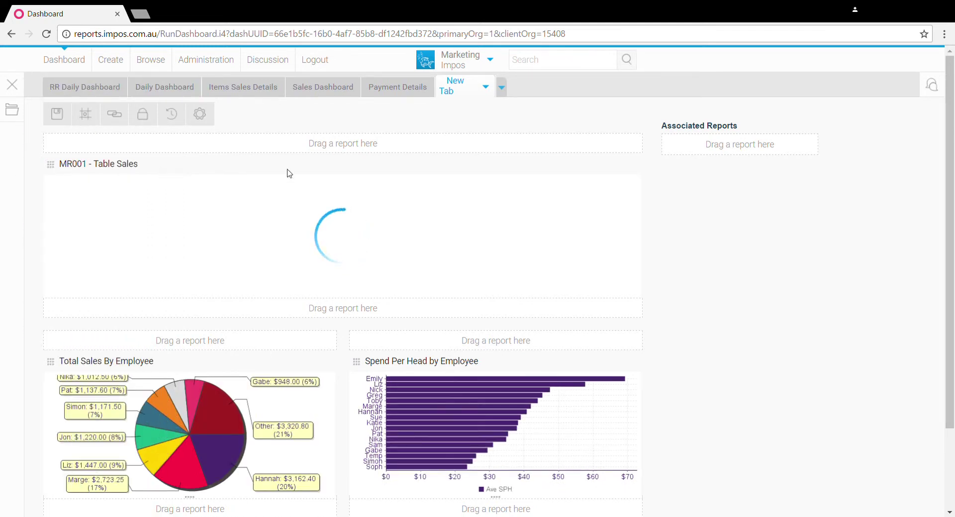
scroll(651, 239, down, 1)
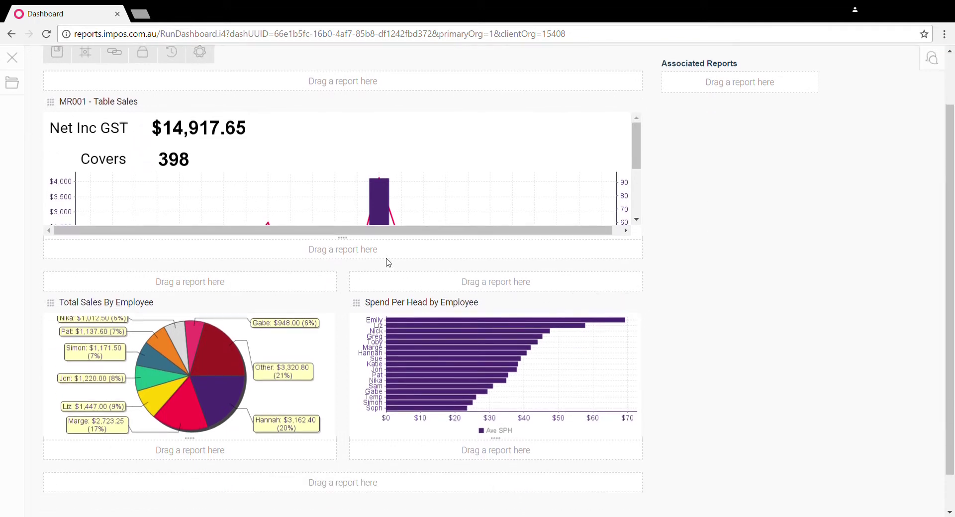
drag(339, 244, 356, 292)
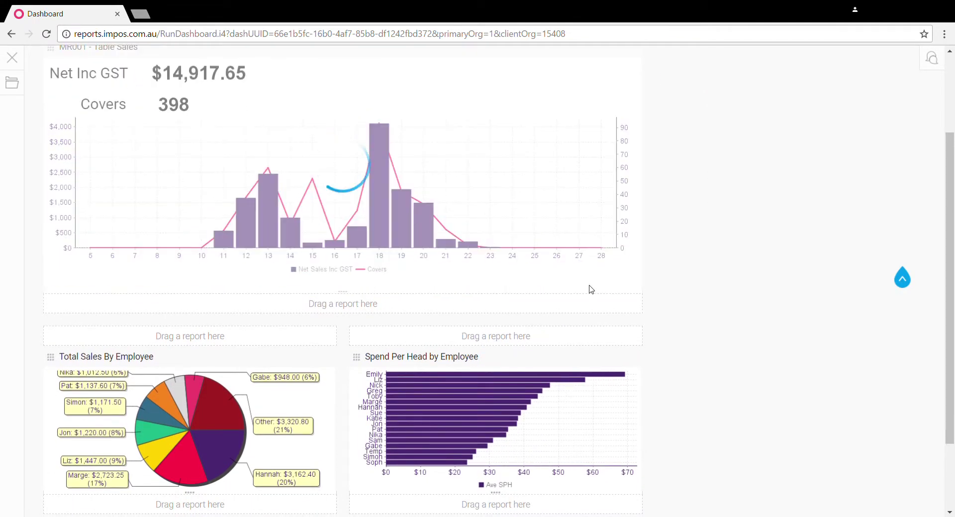
scroll(667, 290, down, 2)
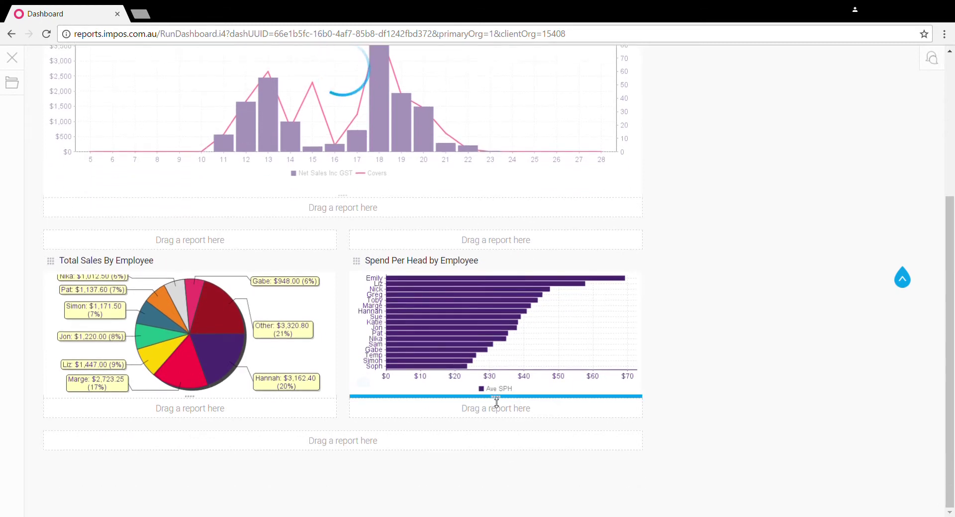
drag(497, 398, 503, 444)
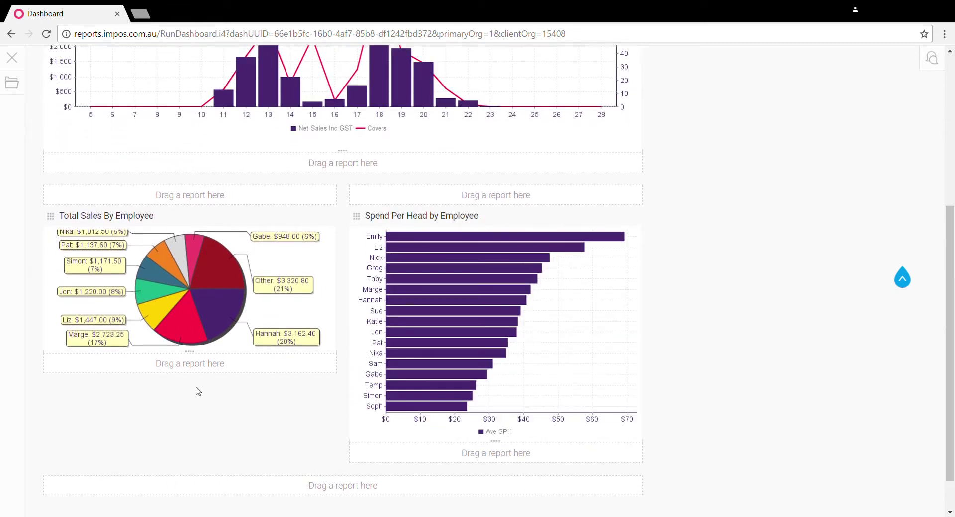
drag(185, 350, 201, 449)
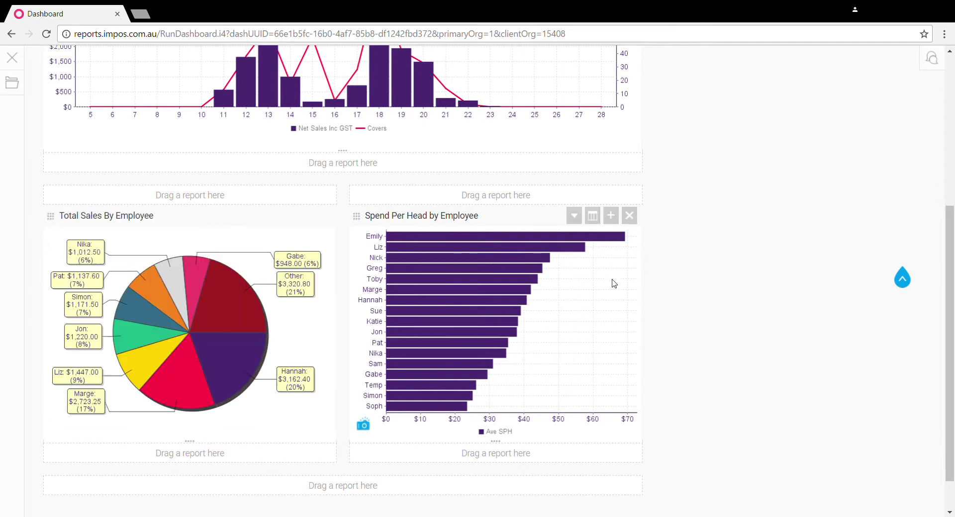
scroll(755, 285, up, 5)
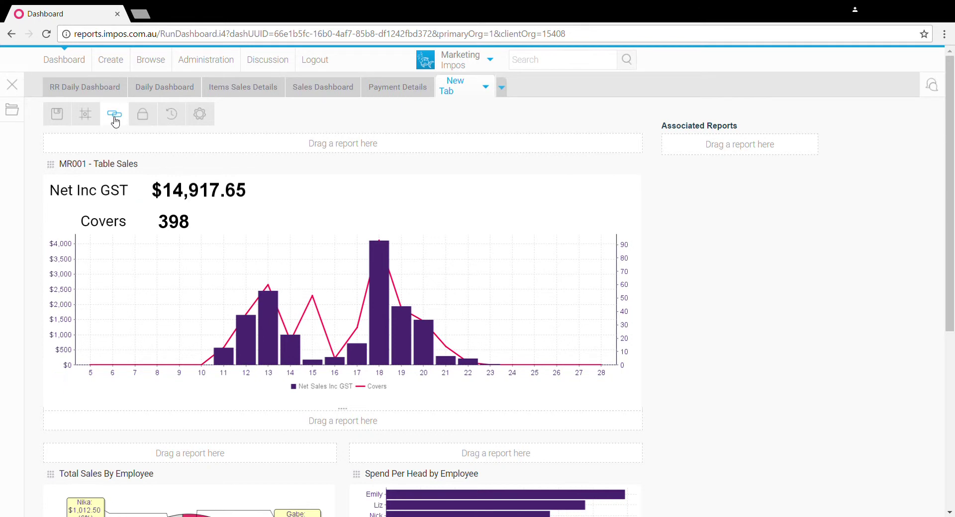
Step: In Analytic Setup, display Store Name and Date filter prompts for Table Sales
click(115, 120)
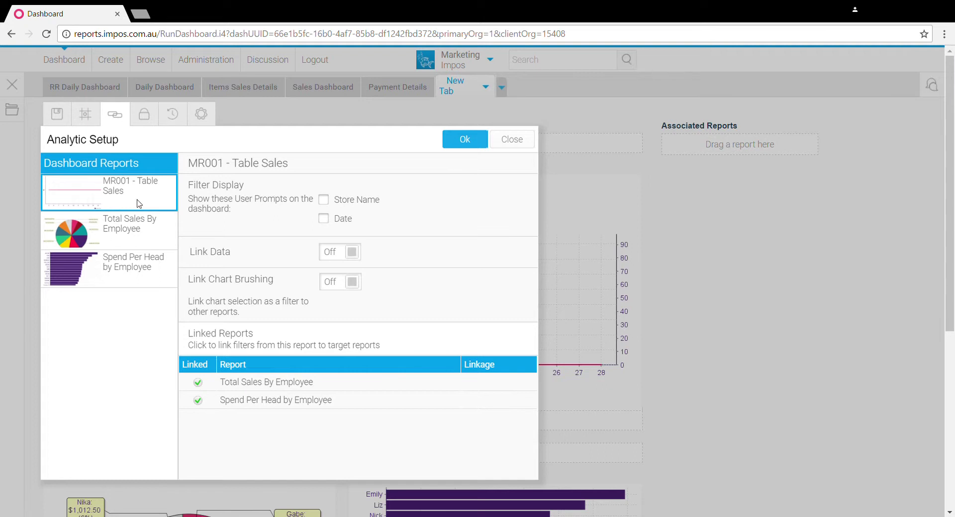
click(324, 200)
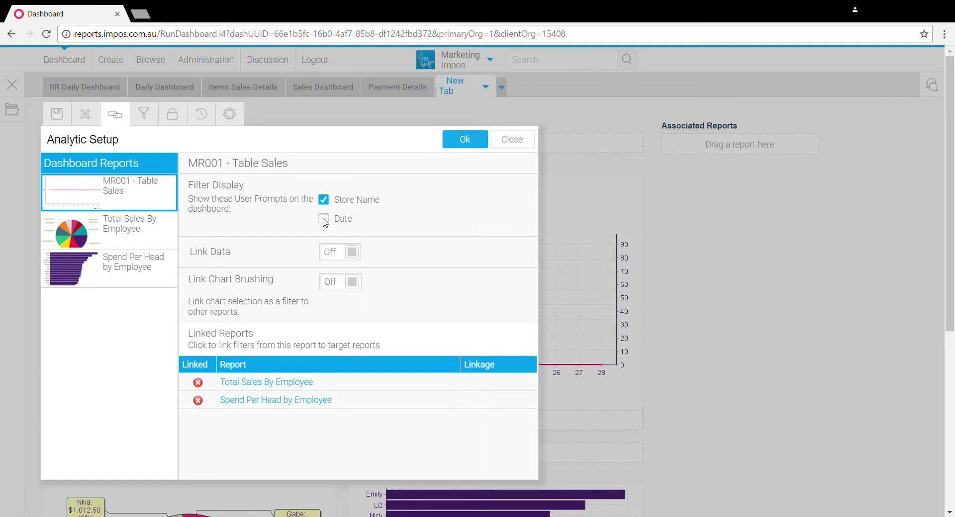
click(325, 220)
Step: Link Table Sales' Store Name and Date filters to Total Sales By Employee and save
click(262, 383)
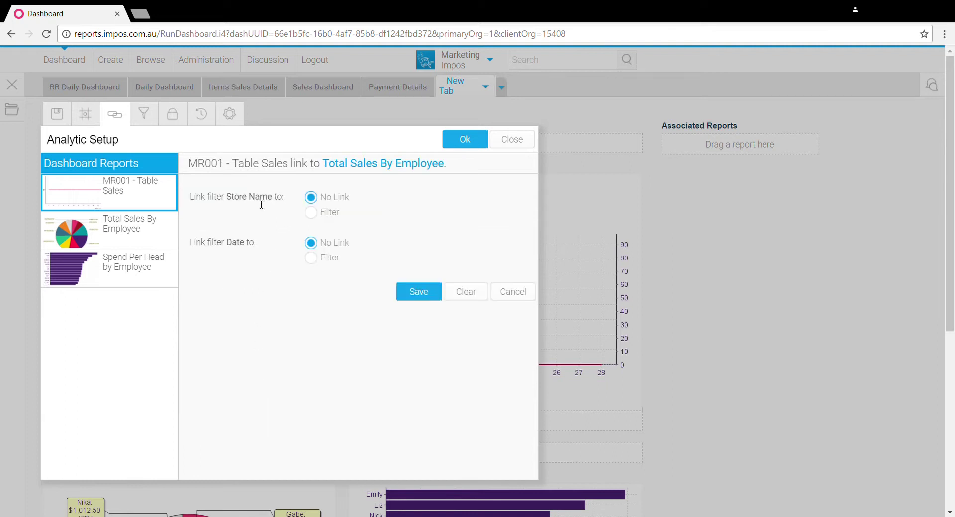
click(311, 213)
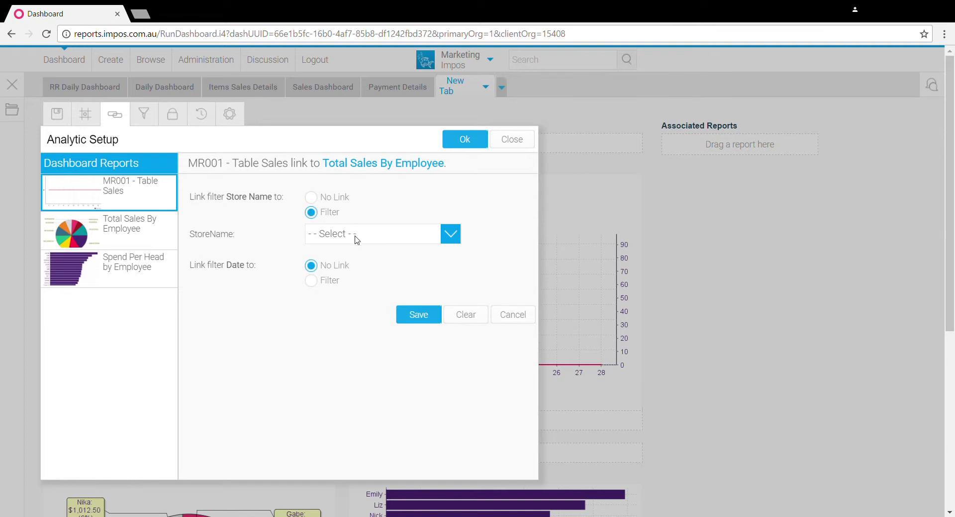
click(311, 281)
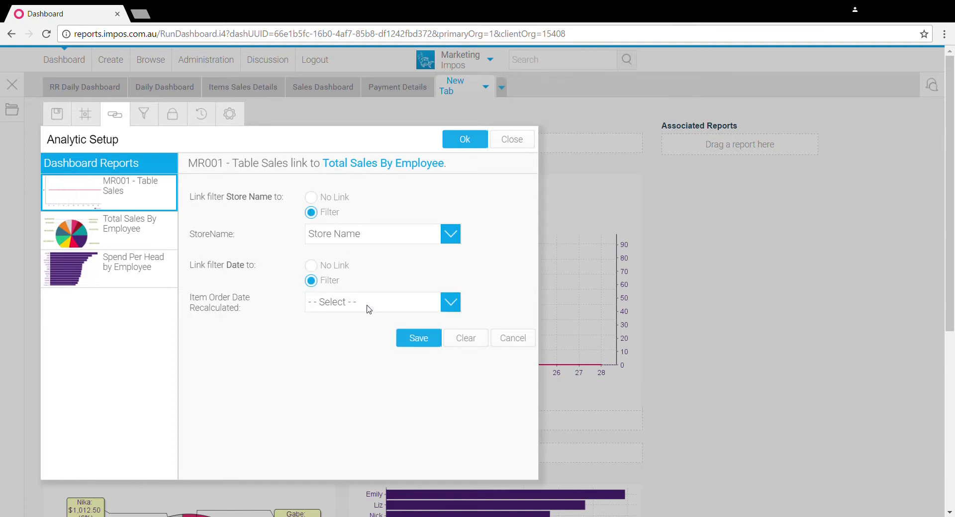
click(407, 341)
Step: Link Store Name and Date filters to Spend Per Head by Employee, save, and confirm with Ok
click(309, 404)
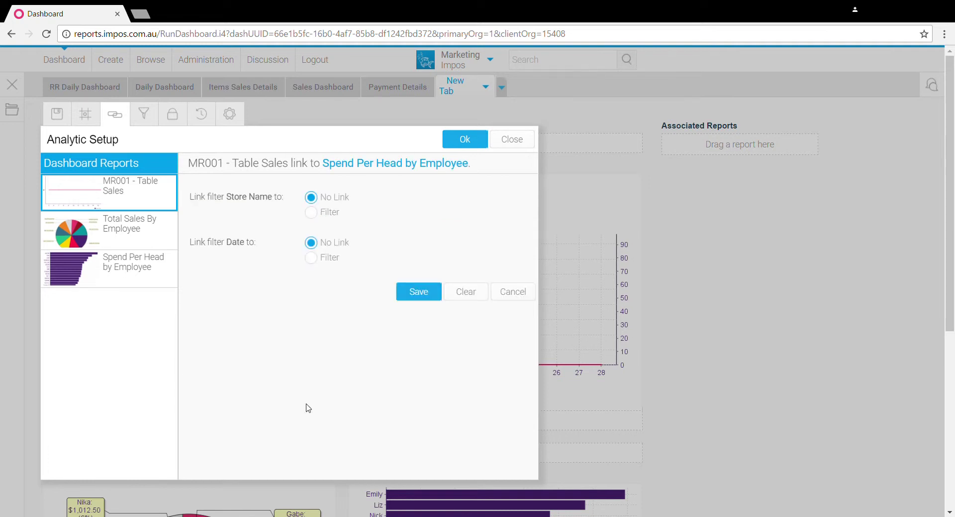
click(311, 213)
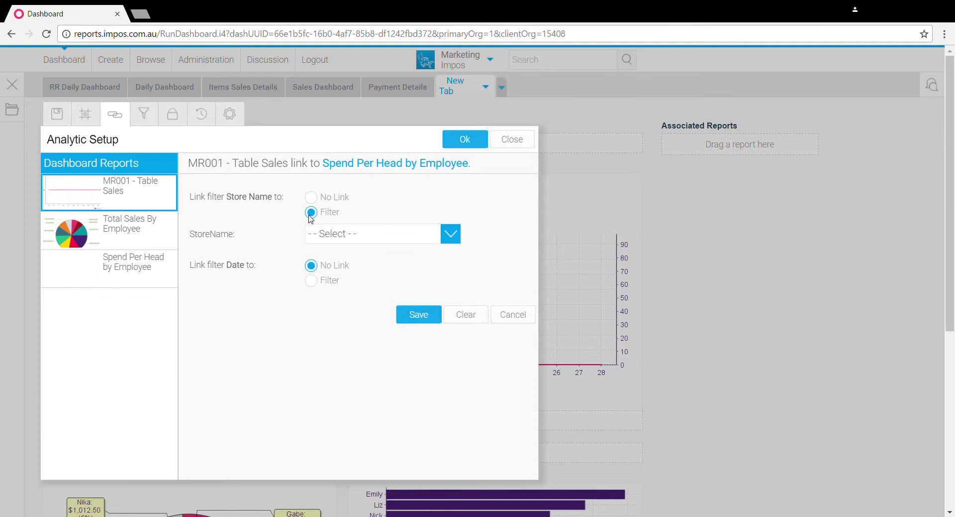
click(334, 280)
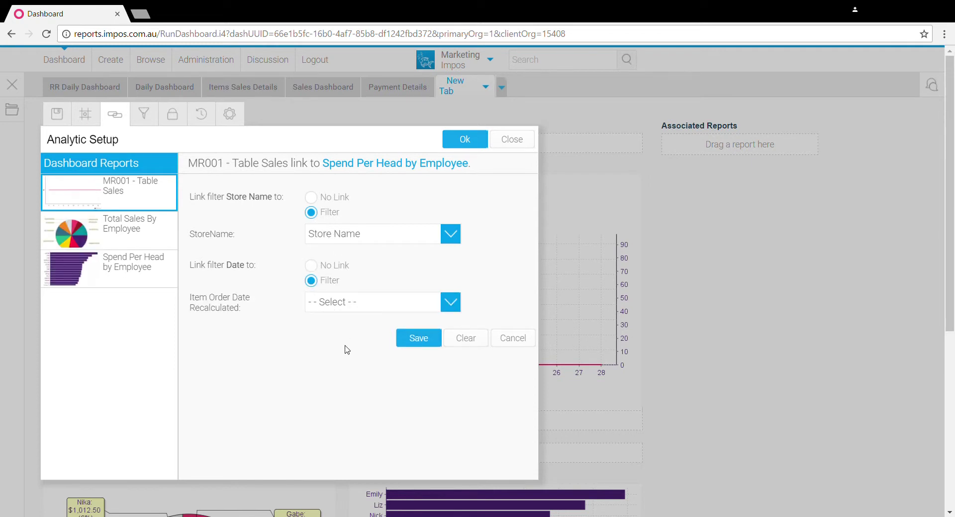
click(418, 338)
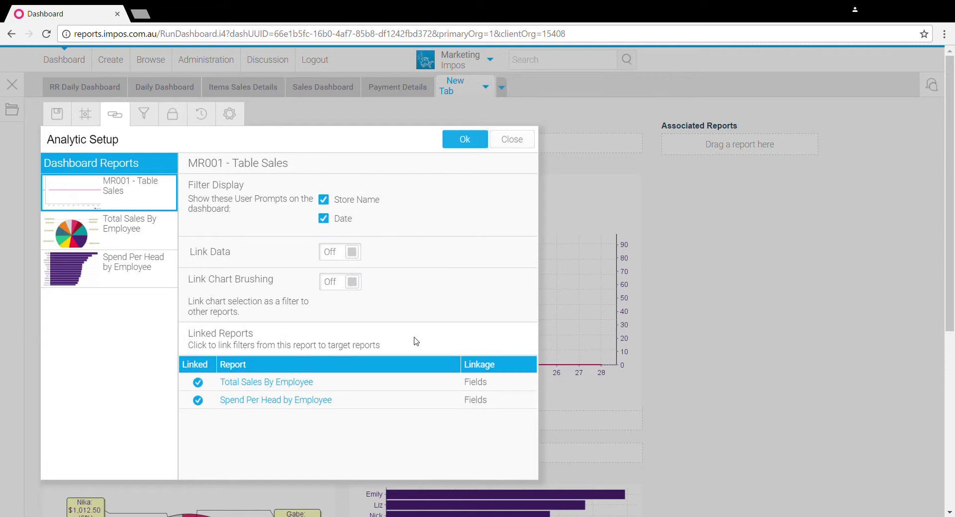
click(472, 133)
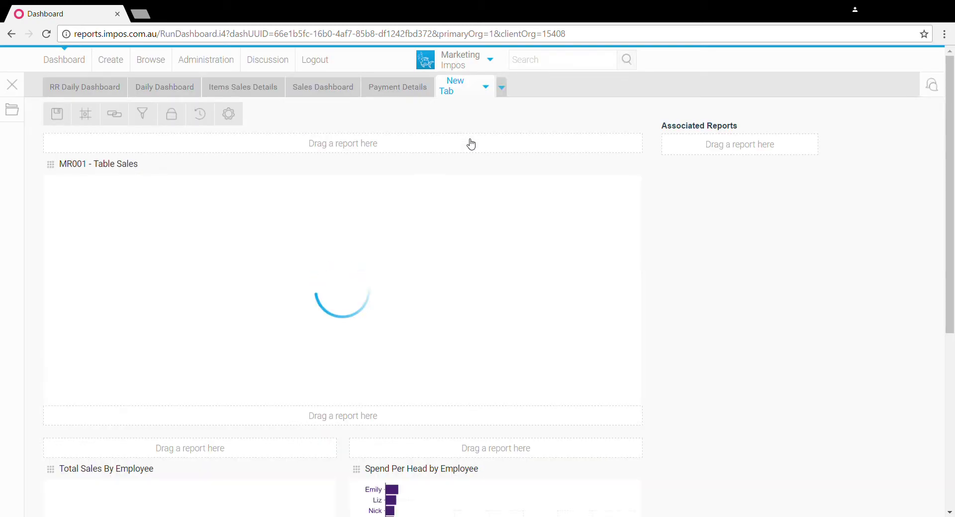
scroll(647, 219, down, 4)
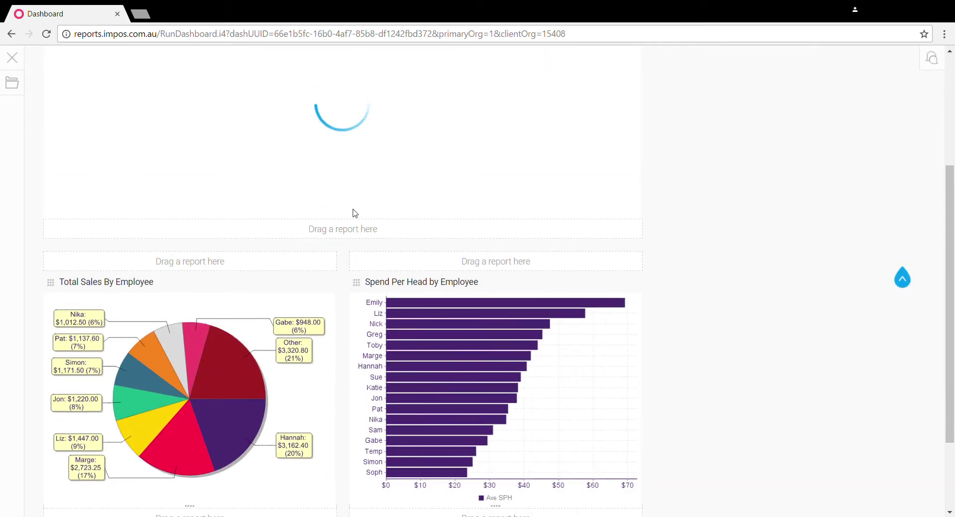
scroll(319, 176, up, 4)
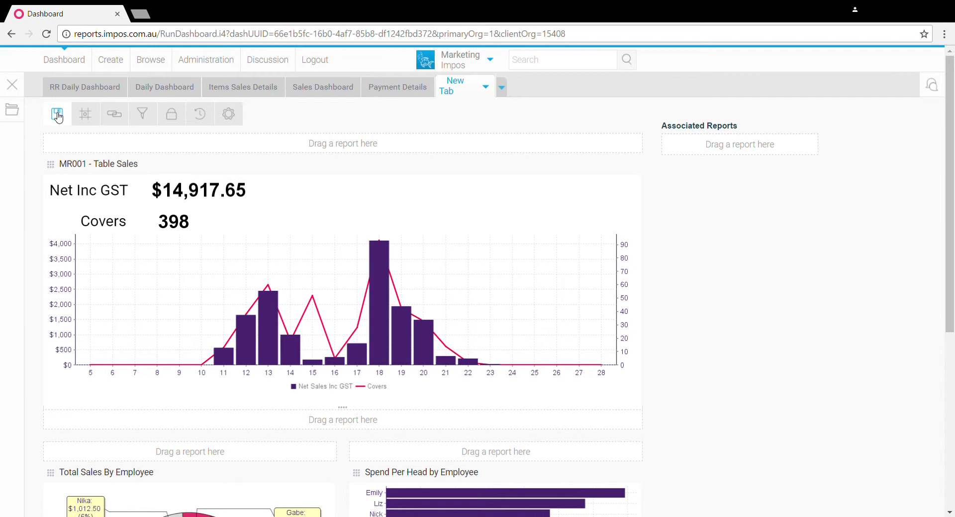
Step: Save the tab as 'My Dashboard' with status set to Active
click(58, 116)
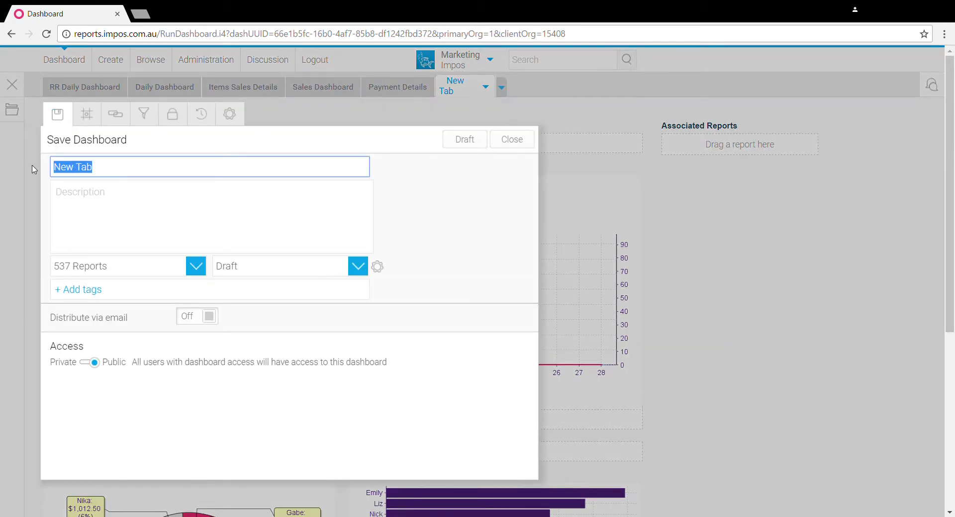
text(My Dashboard)
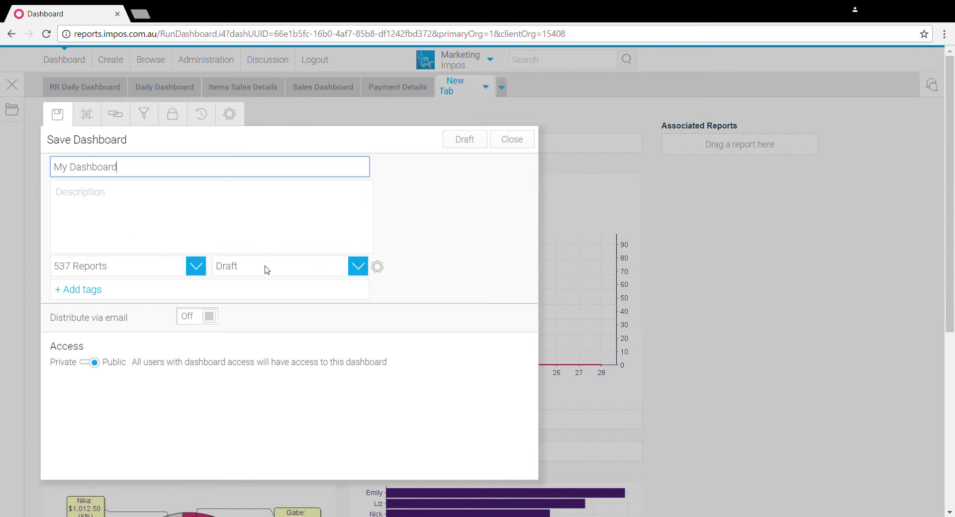
click(267, 270)
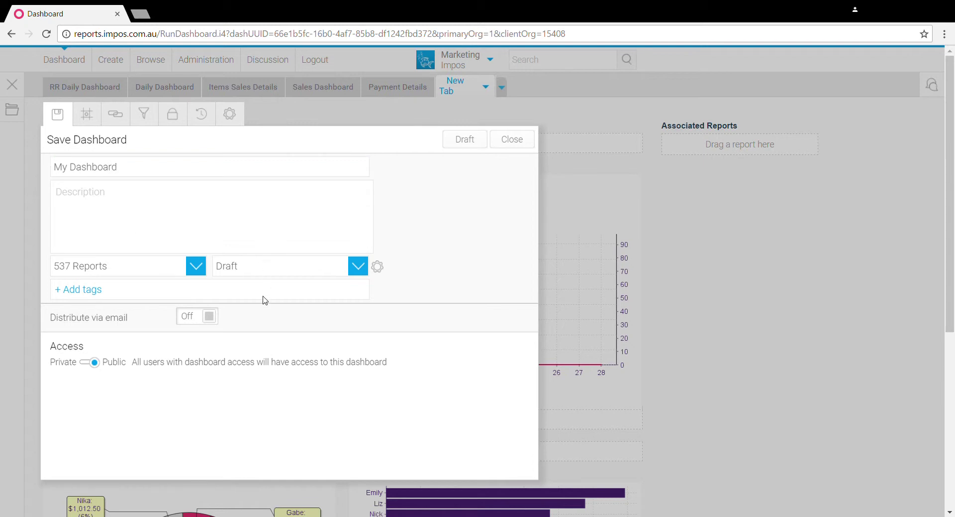
click(264, 300)
click(435, 140)
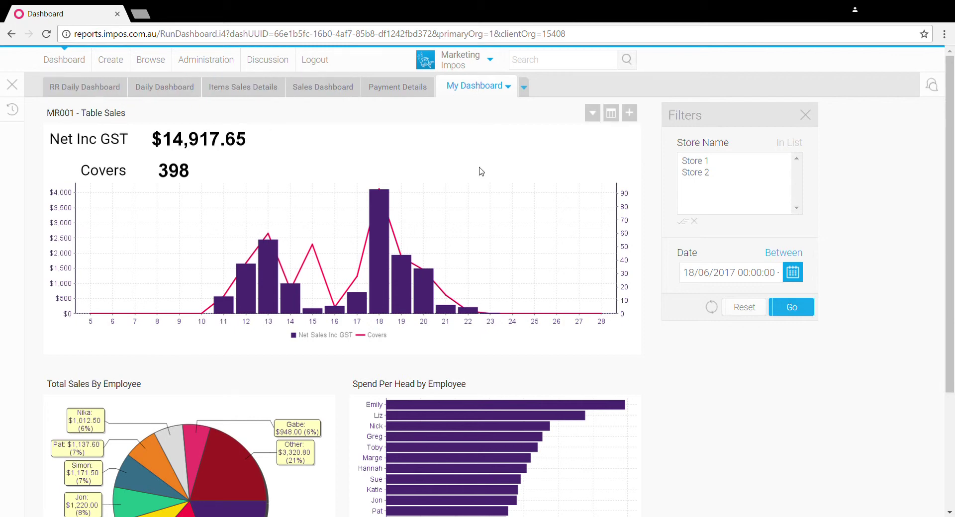
Step: Move My Dashboard left five times, past Payment Details, Sales Dashboard and others, to the first position
click(508, 87)
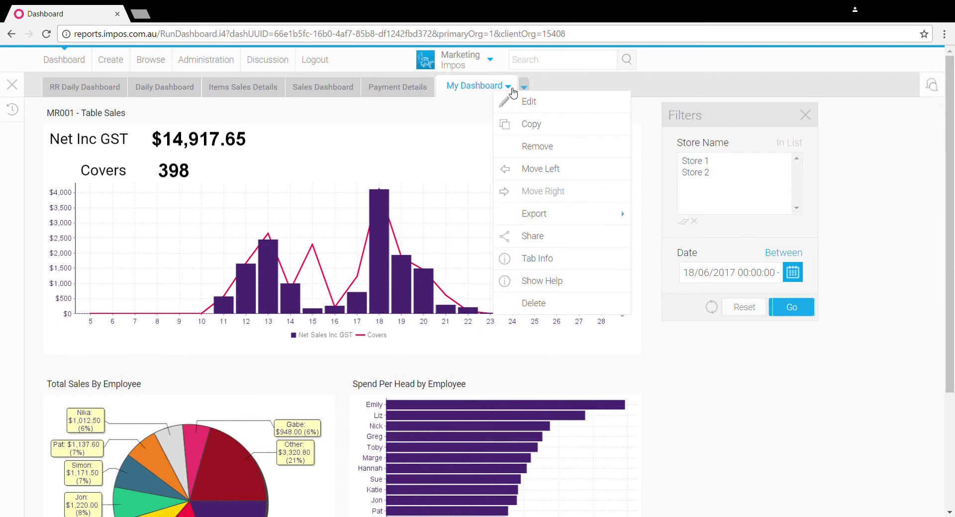
click(550, 173)
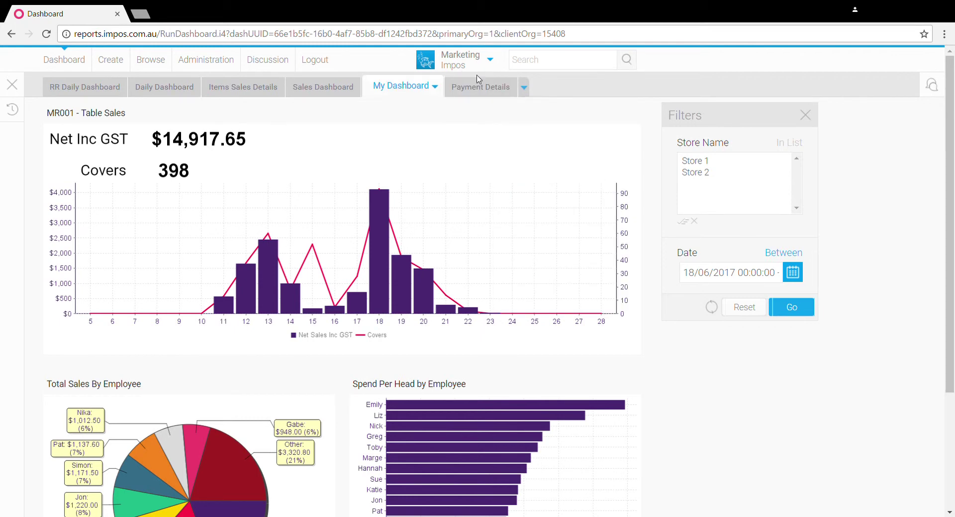
click(436, 88)
click(469, 172)
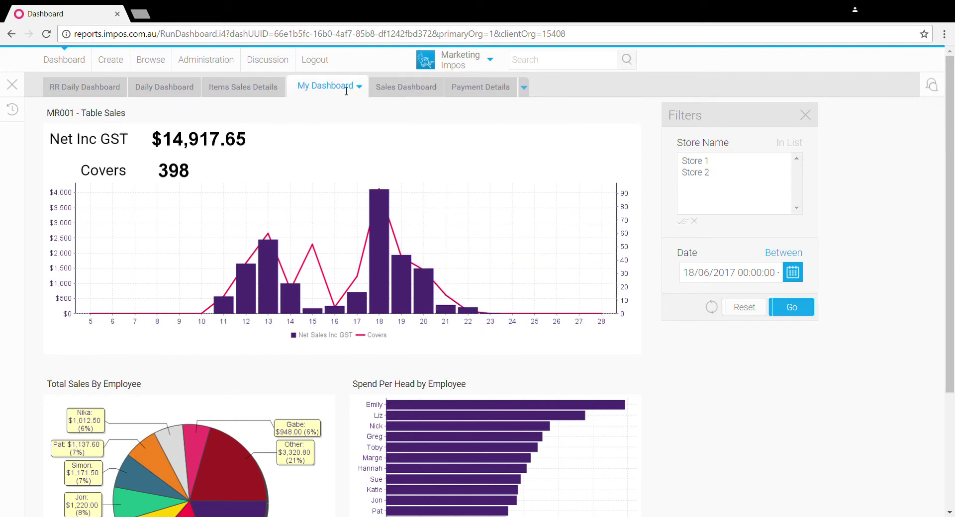
click(359, 86)
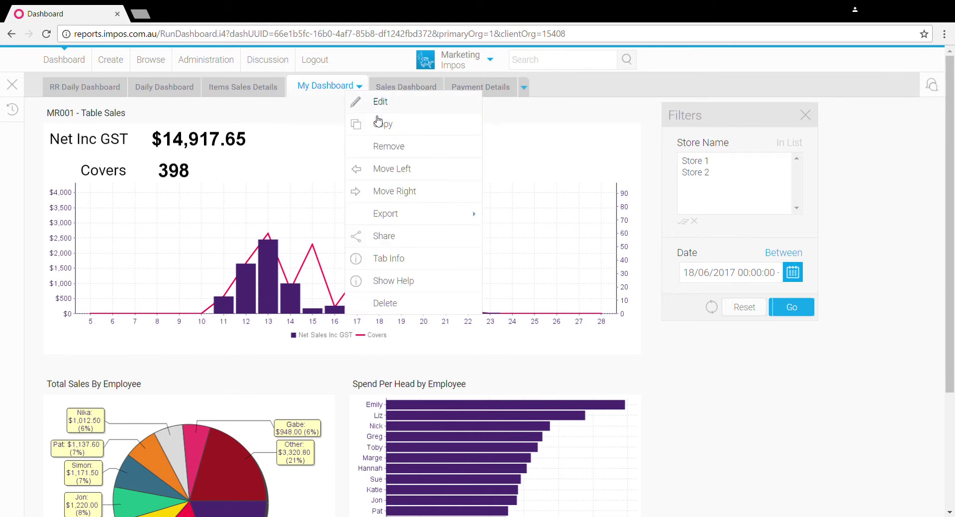
click(391, 172)
click(274, 87)
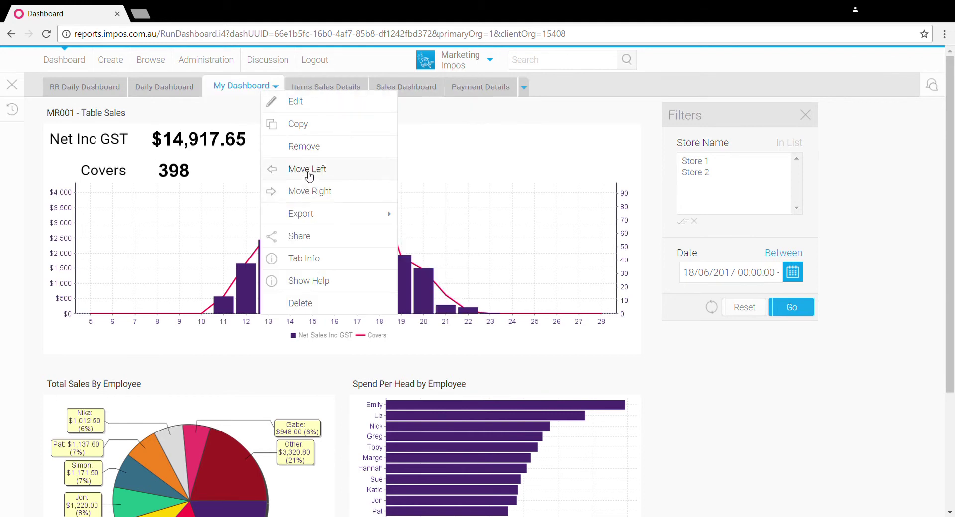
click(306, 168)
click(203, 87)
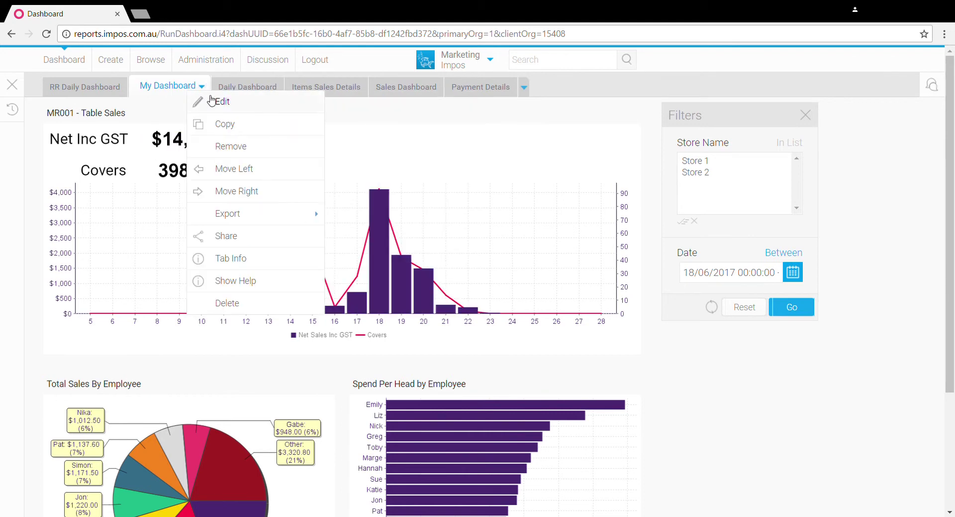
click(239, 169)
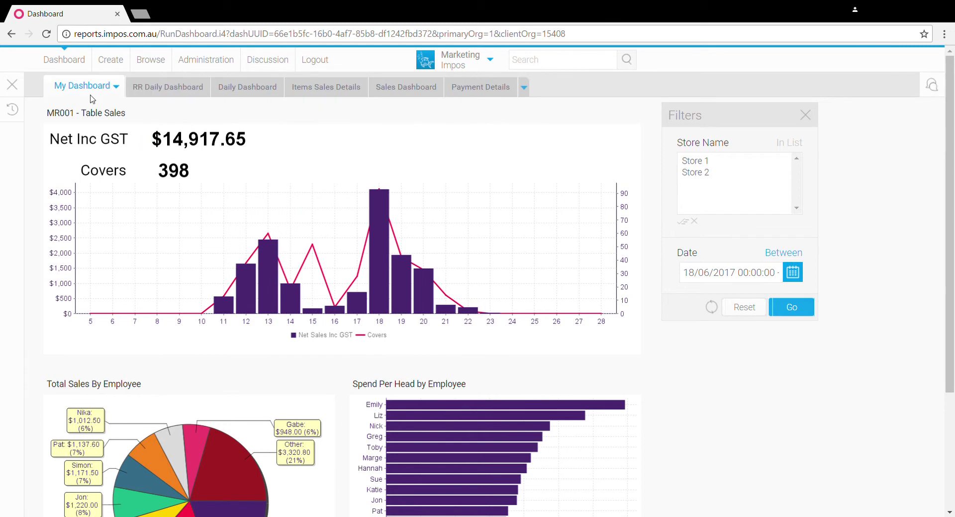